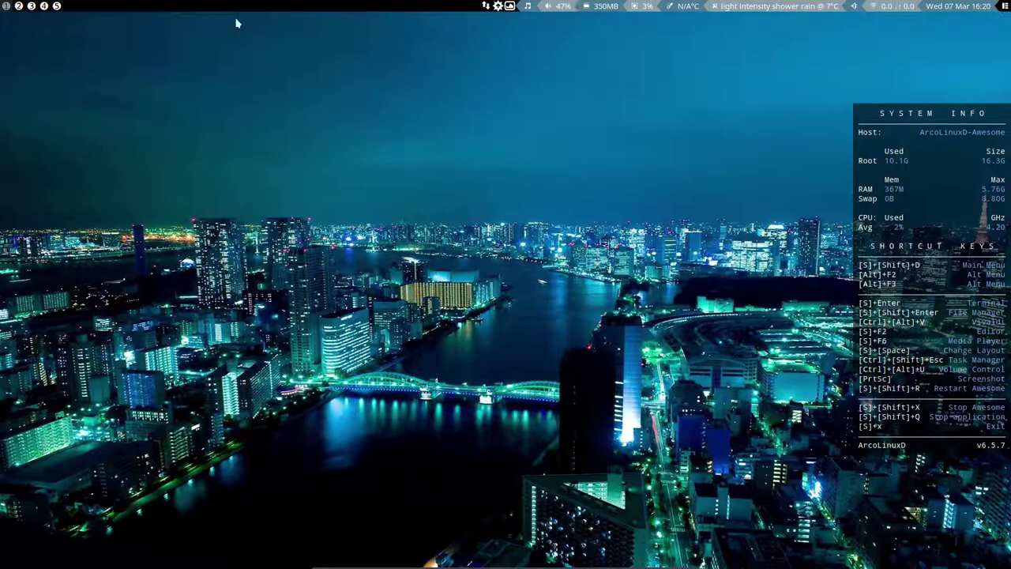
- Open a system-info terminal on workspace 4, then switch back to the empty desktop workspace
click(43, 6)
key(super+Return)
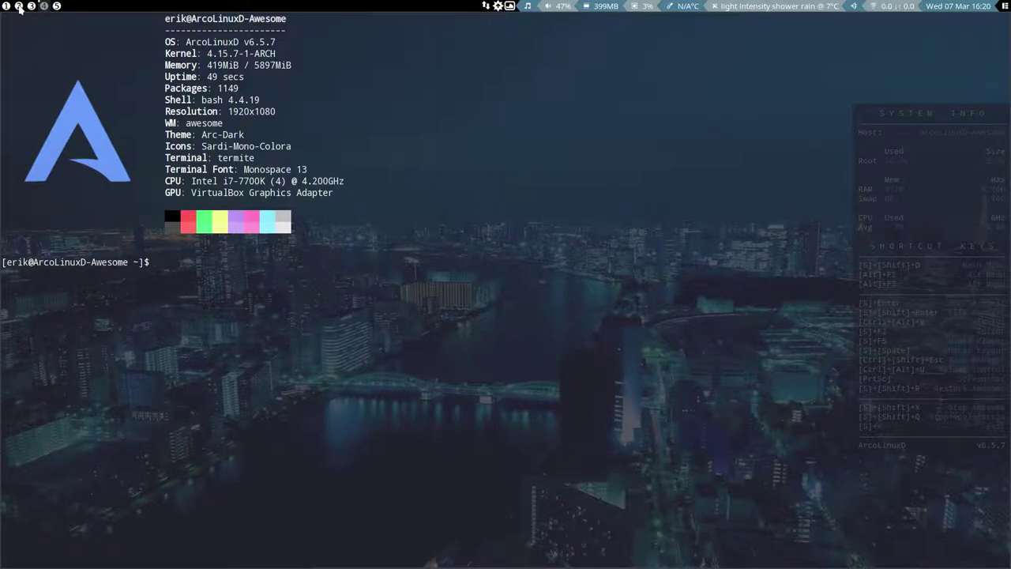
click(19, 7)
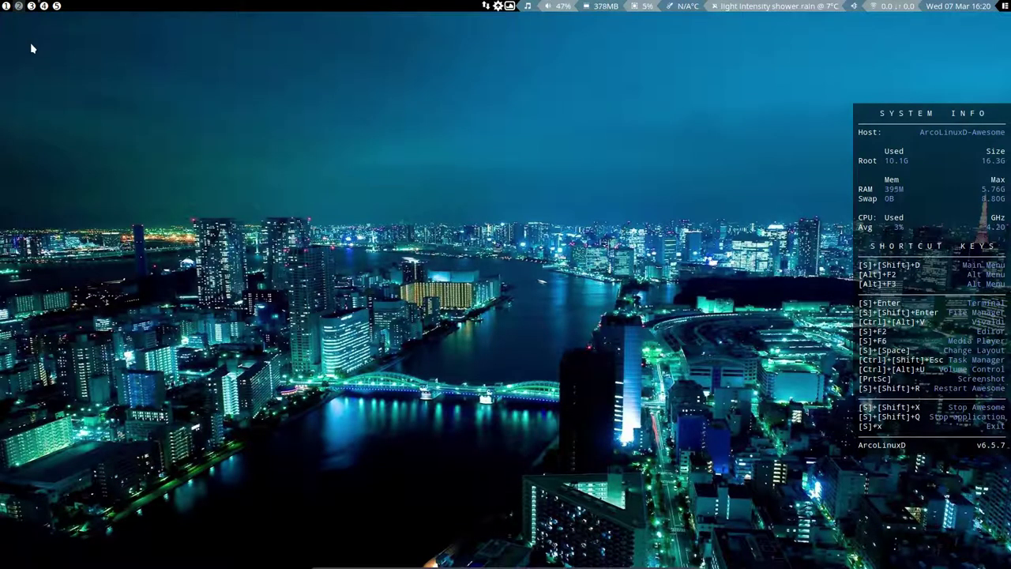
key(super+F1)
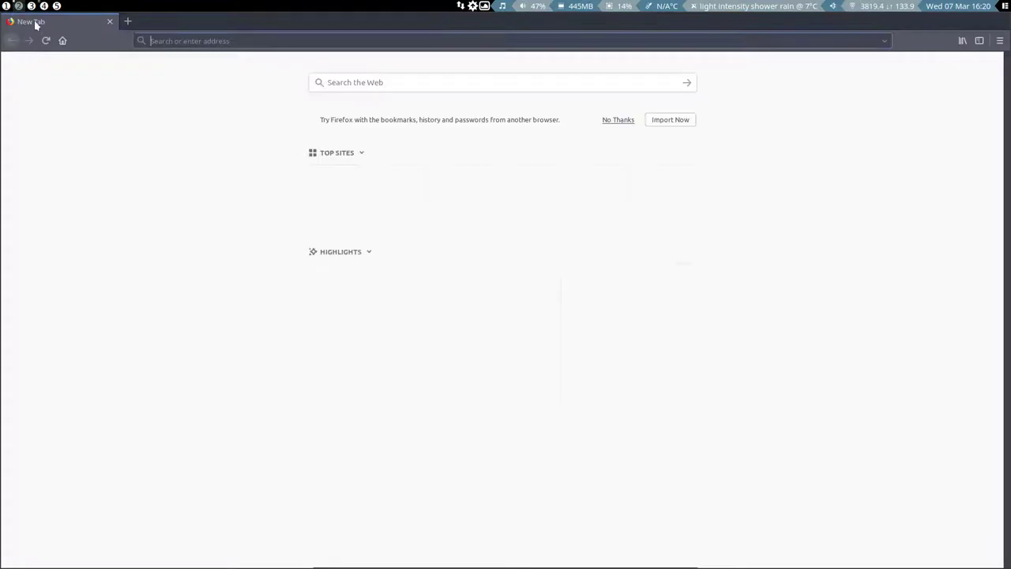
key(super+shift+q)
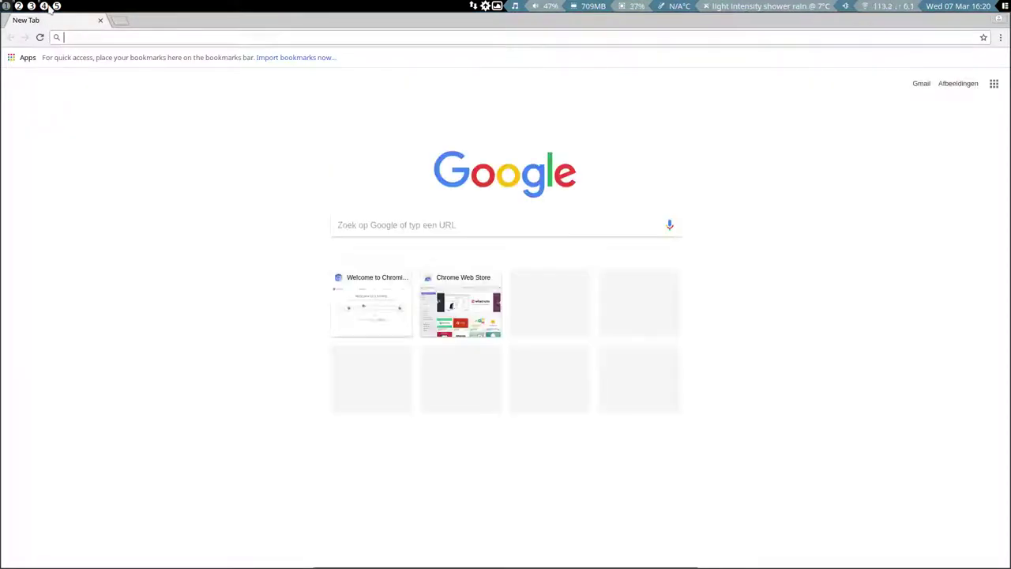
- View Inkscape's blank 210 × 297 mm page on workspace 5, then return to the terminal on workspace 4
click(58, 6)
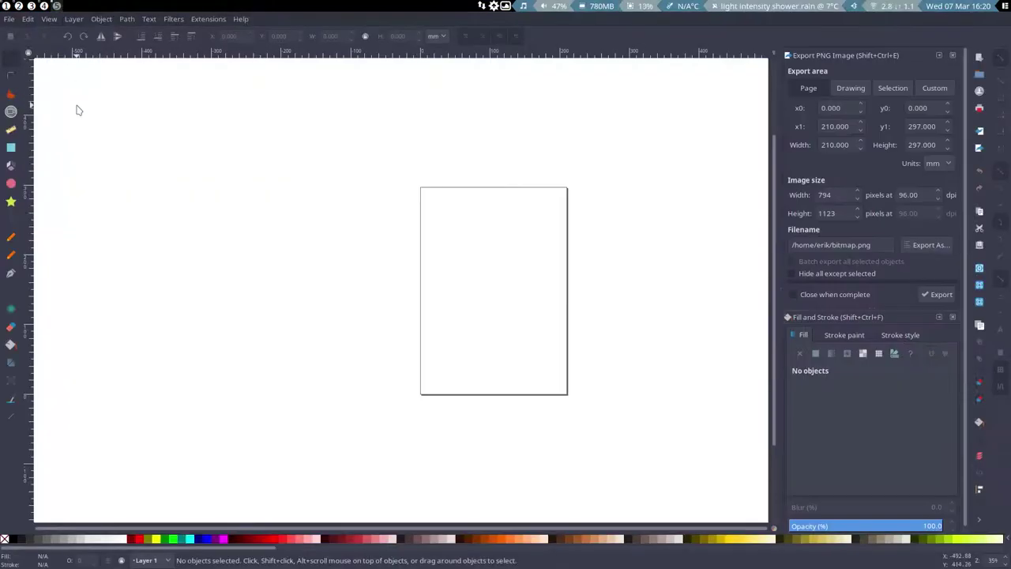
key(ctrl+q)
click(45, 7)
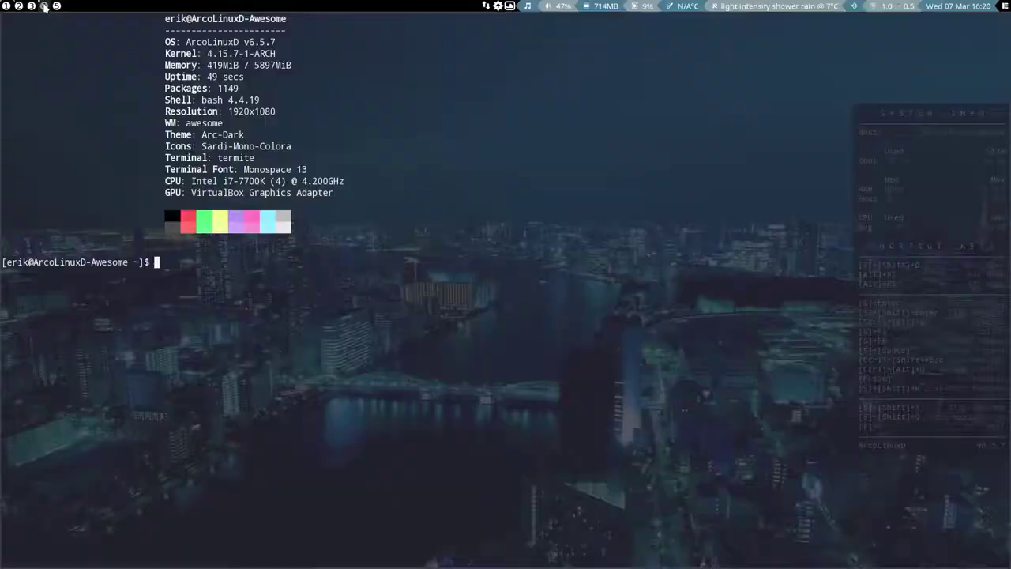
- Return to the empty workspace showing the snowy mountain wallpaper and check the clock's calendar
click(31, 6)
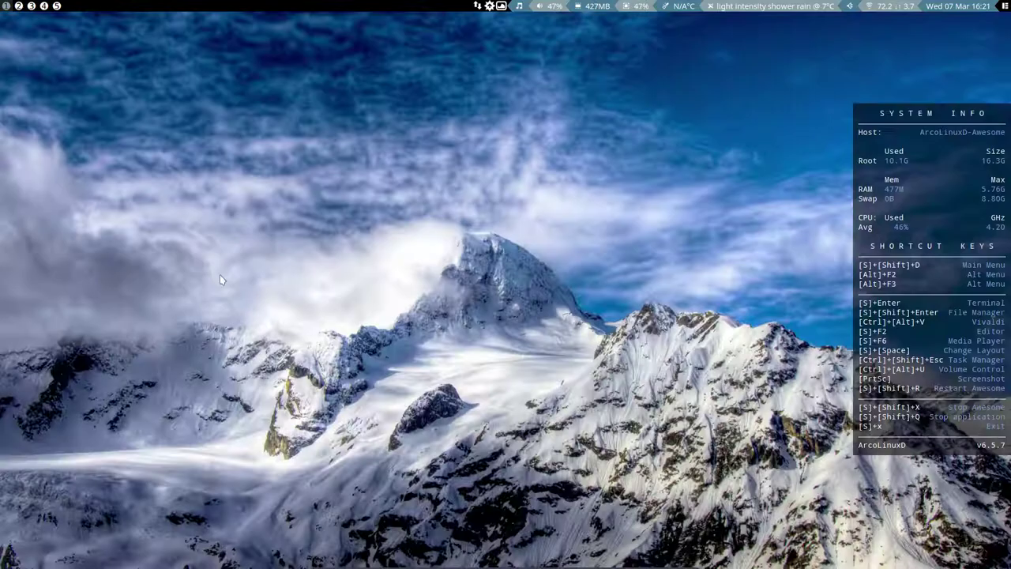
mouse_move(979, 6)
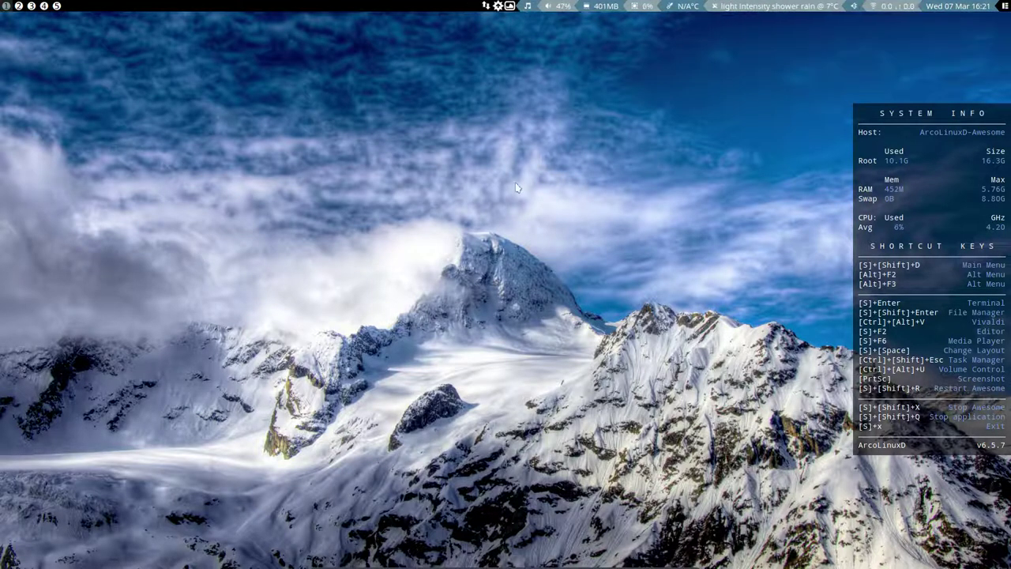
click(528, 5)
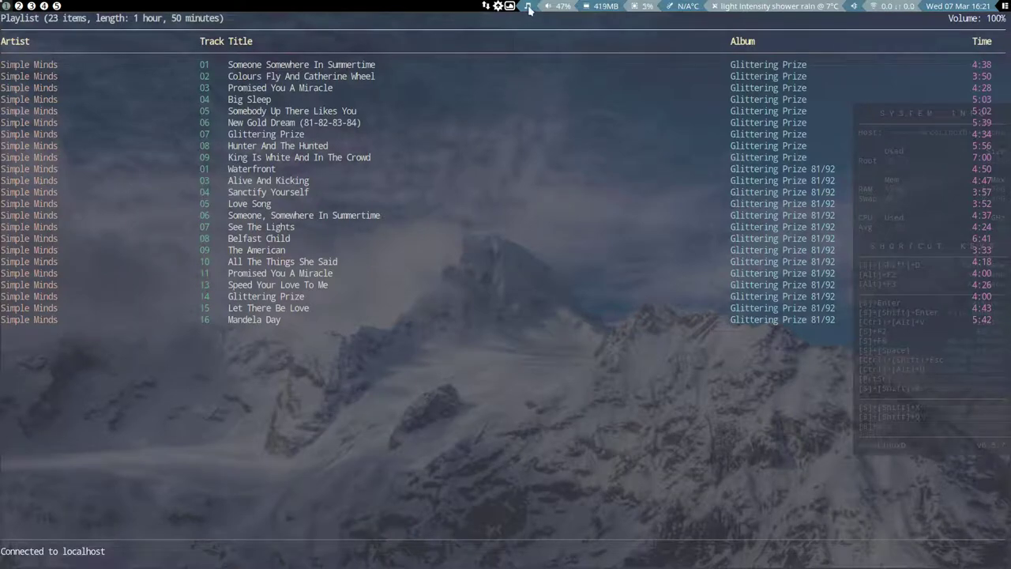
click(528, 8)
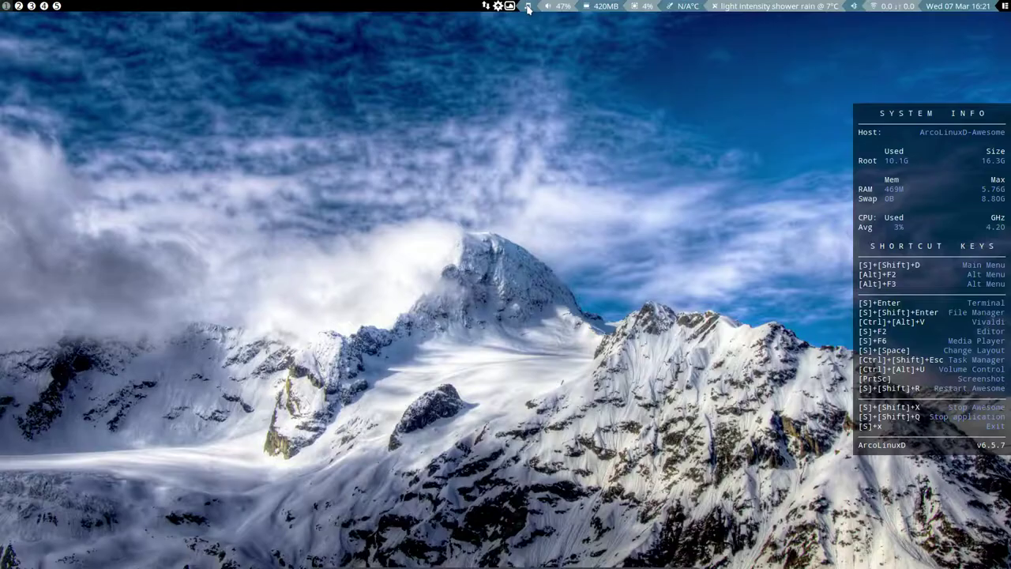
click(528, 7)
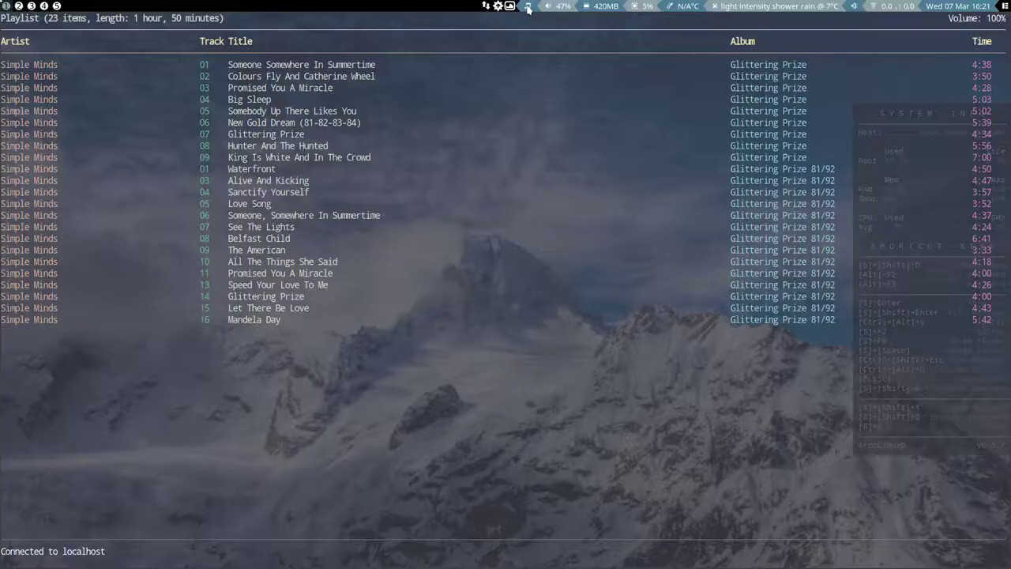
click(528, 7)
click(527, 7)
click(528, 7)
click(527, 8)
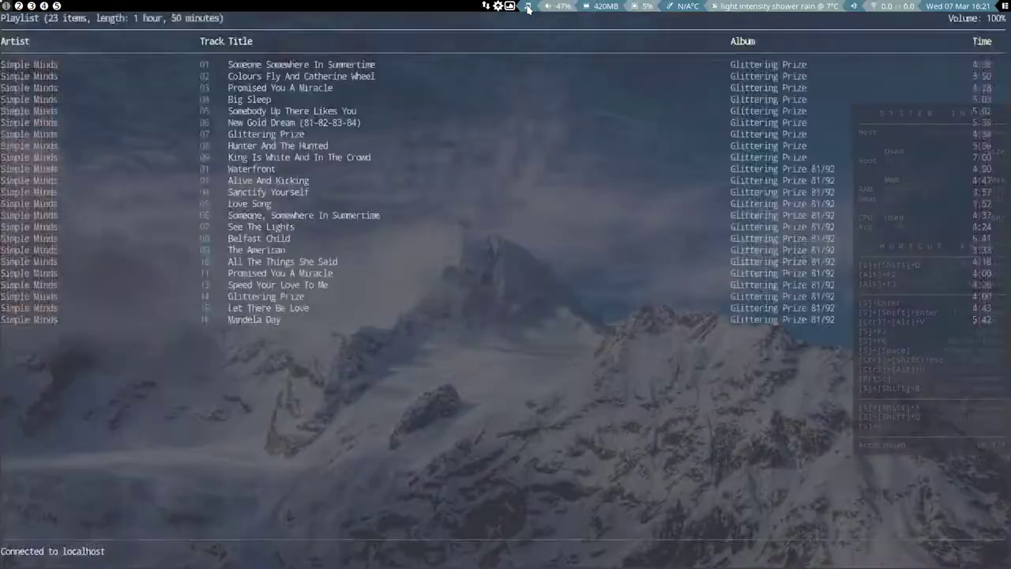
click(527, 7)
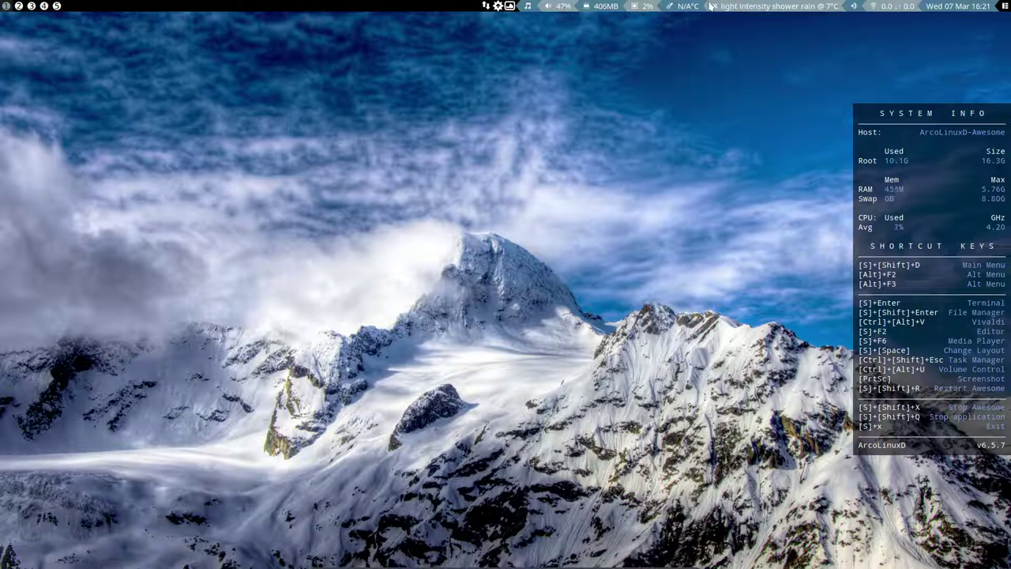
- Check the weather and clock widgets, then open the desktop main menu at its Internet submenu (Chromium, Firefox, Vivaldi)
mouse_move(752, 11)
mouse_move(714, 11)
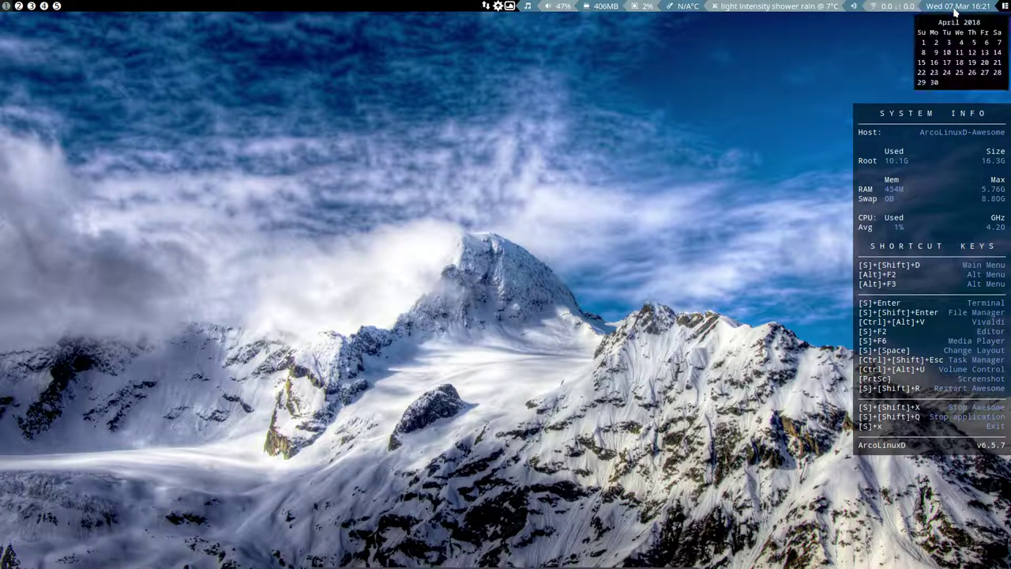
right_click(959, 28)
scroll(959, 10, down, 5)
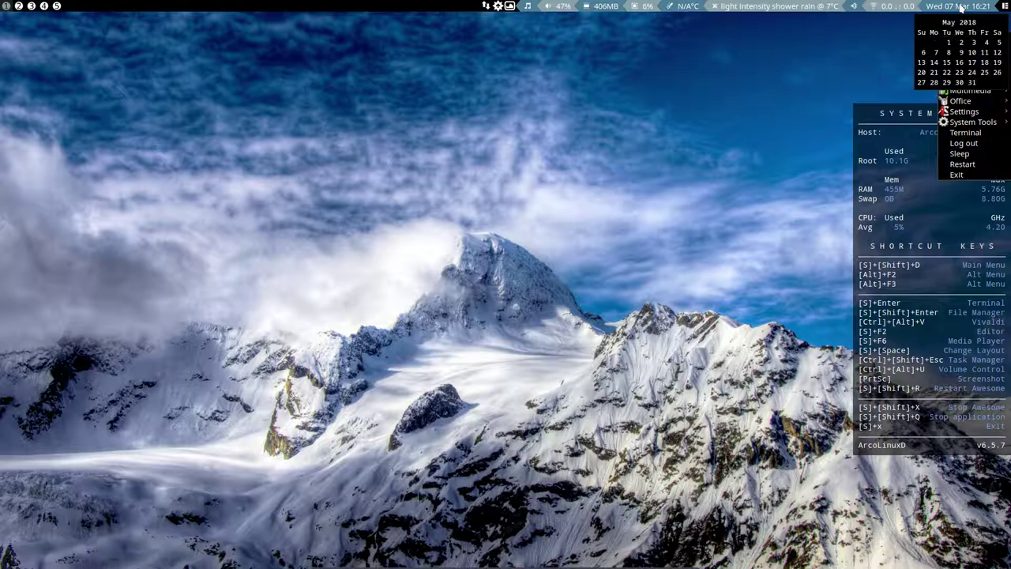
right_click(445, 156)
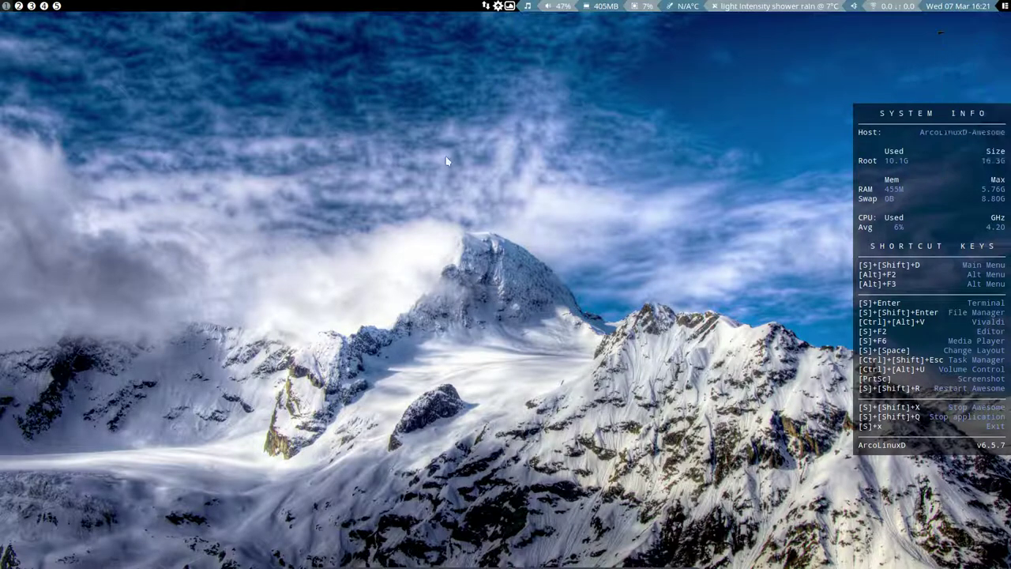
right_click(400, 136)
mouse_move(411, 141)
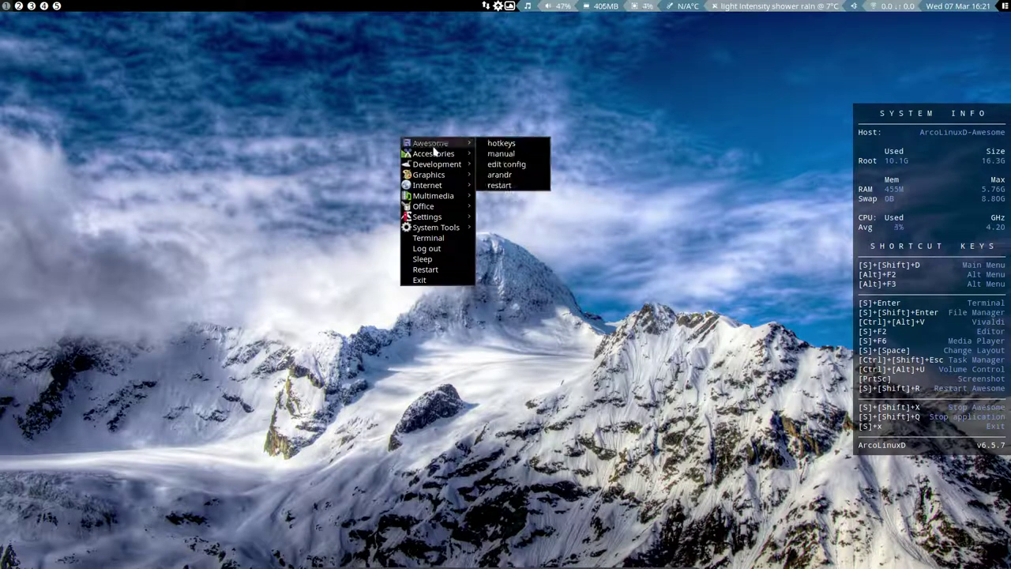
mouse_move(433, 156)
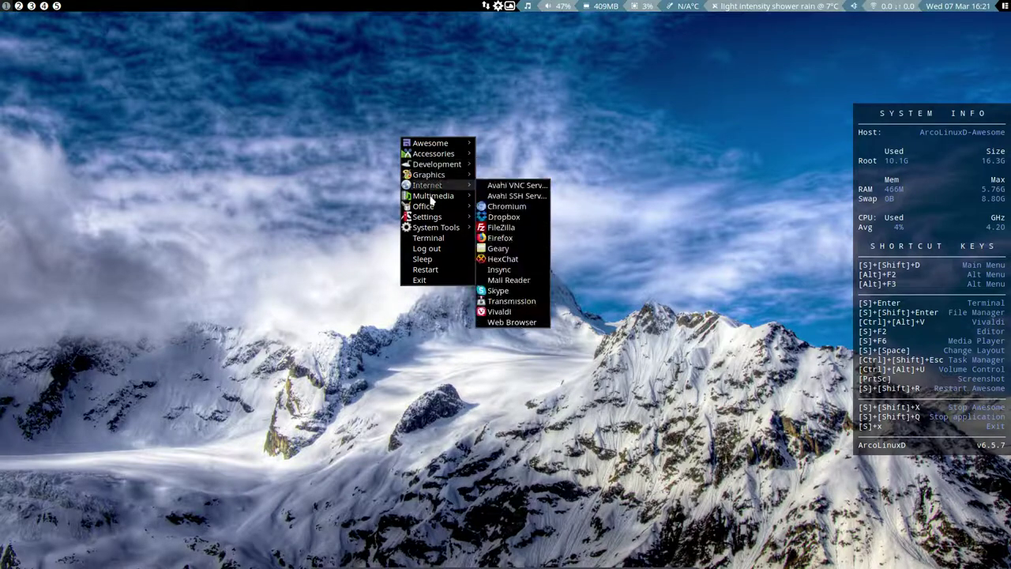
- Close the desktop menu and launch Atom by entering 'atom' in the Rofi run launcher
click(331, 292)
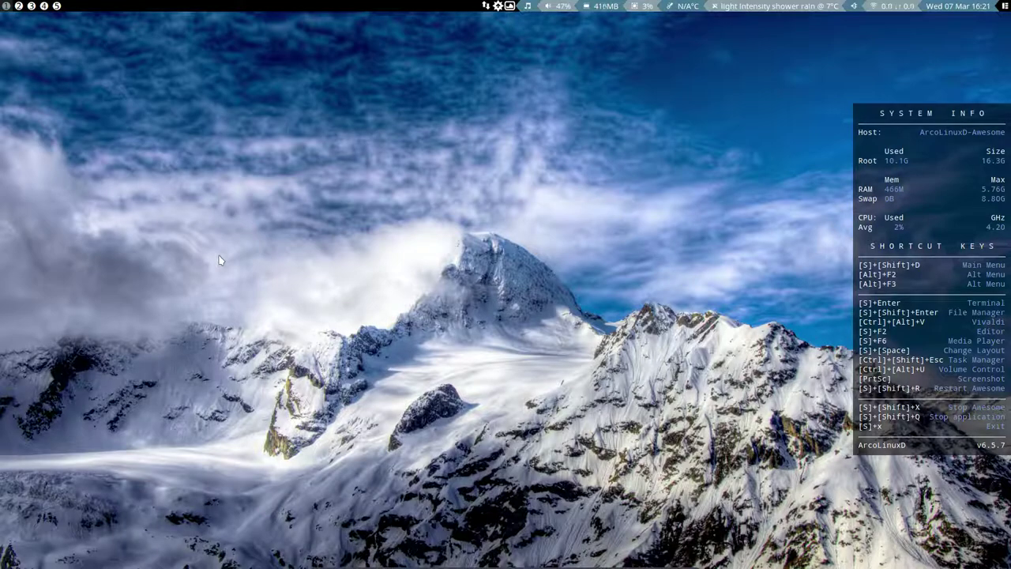
key(alt+F2)
key(Escape)
key(alt+F3)
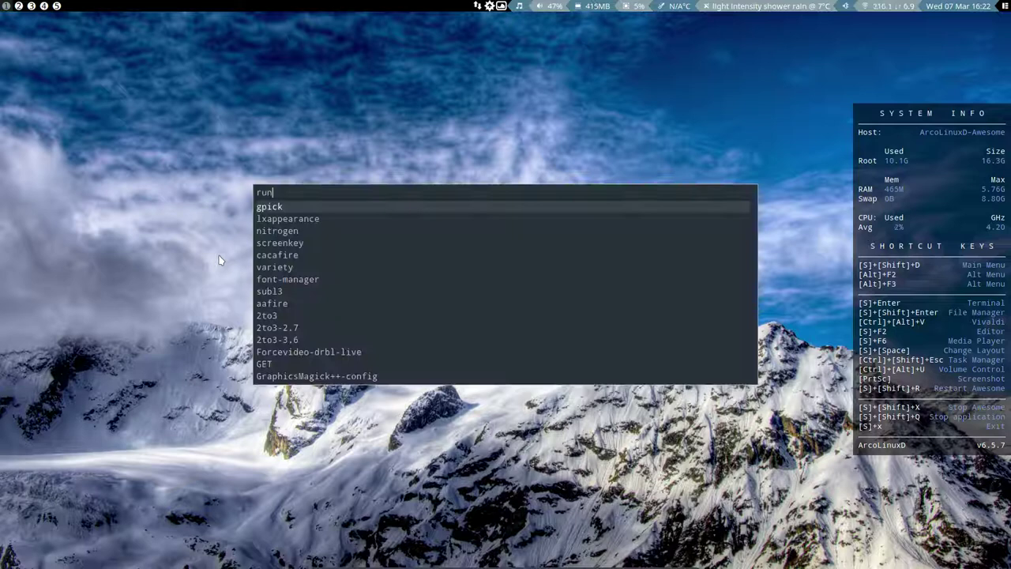
text(viv)
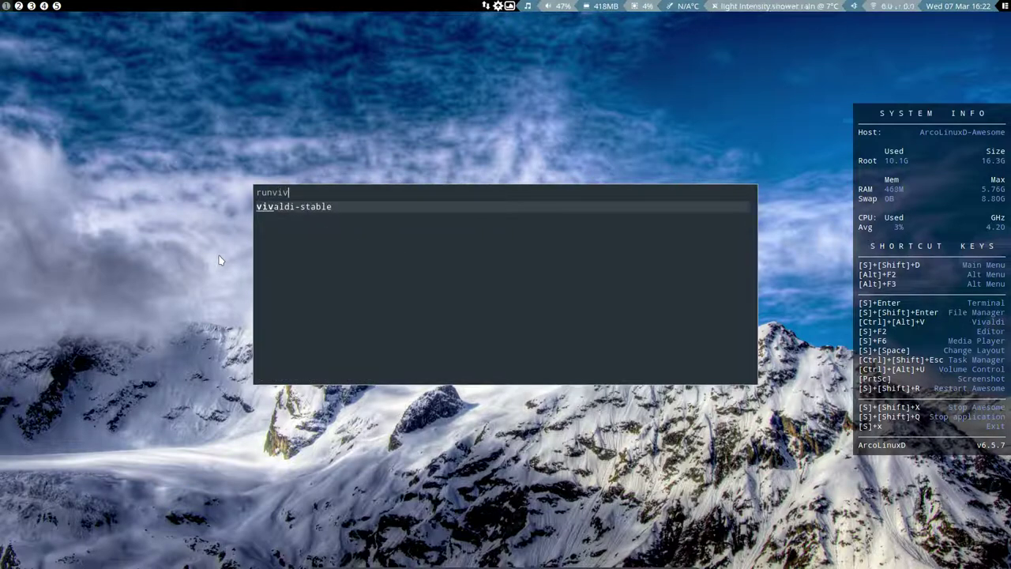
key(BackSpace)
key(BackSpace)
key(BackSpace)
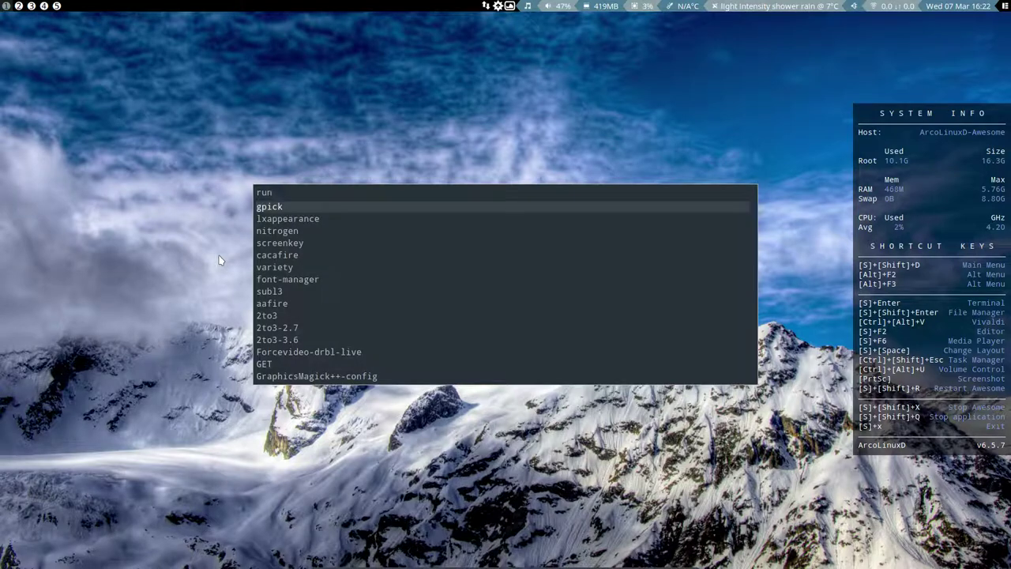
text(atom)
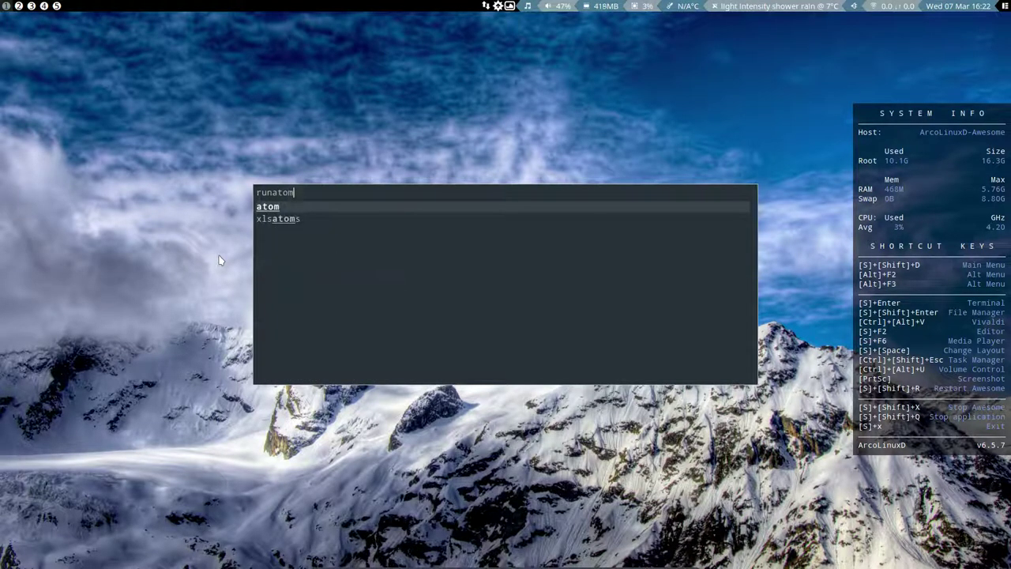
key(Return)
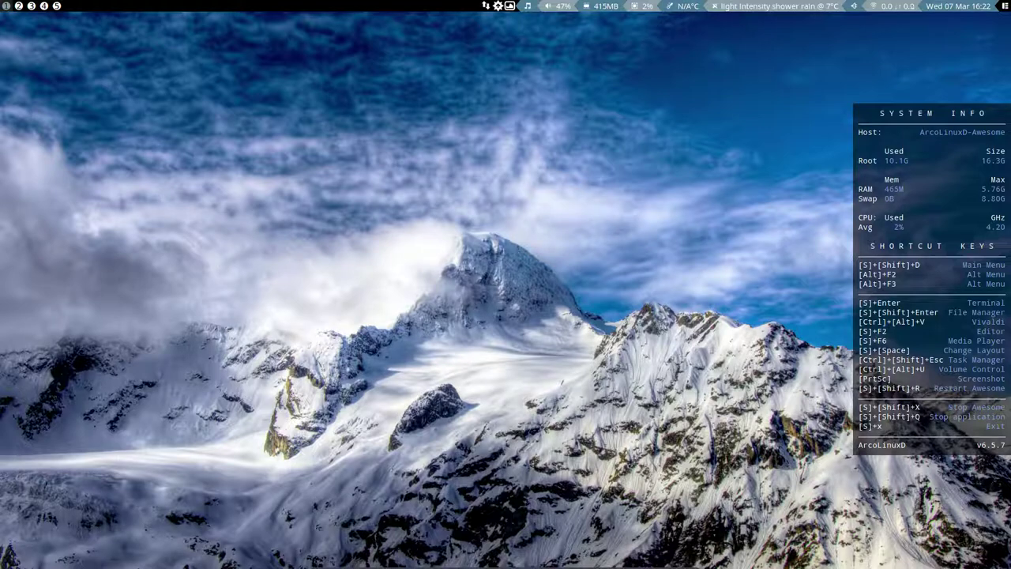
key(super+shift+d)
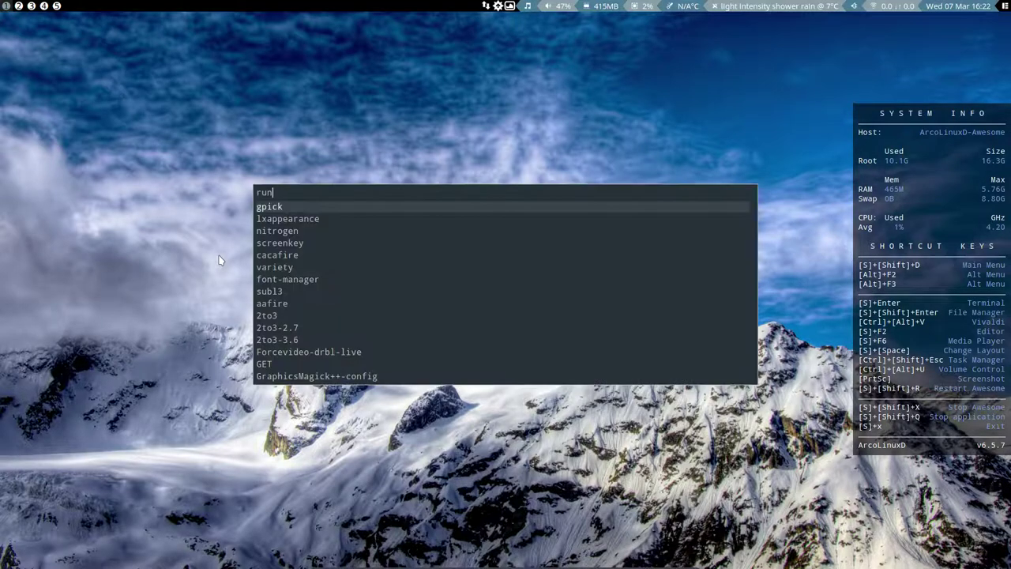
text(atom)
key(Return)
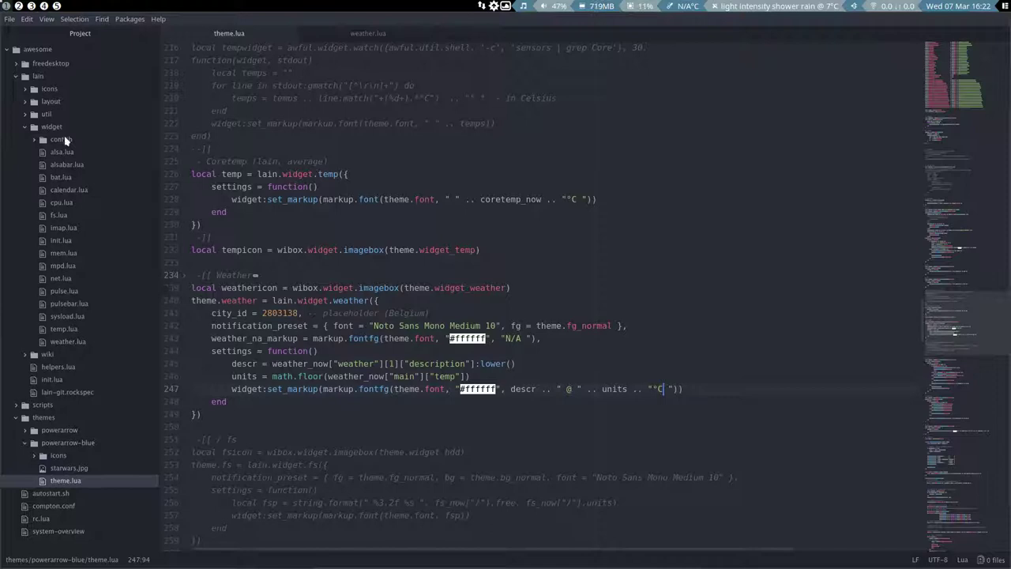
- Open alsa.lua, then alsabar.lua from lain's widget folder, and collapse that folder
click(63, 155)
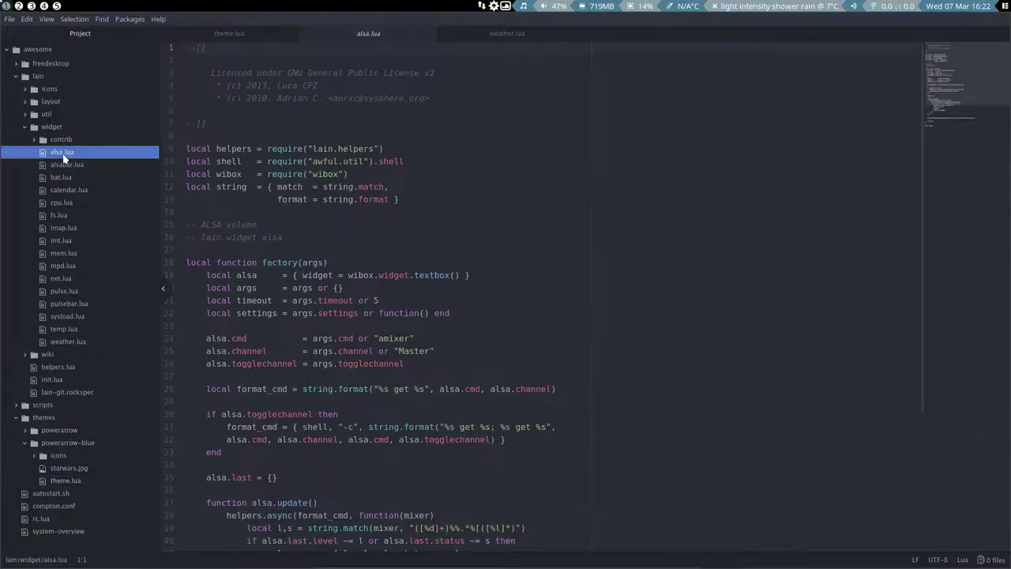
click(67, 165)
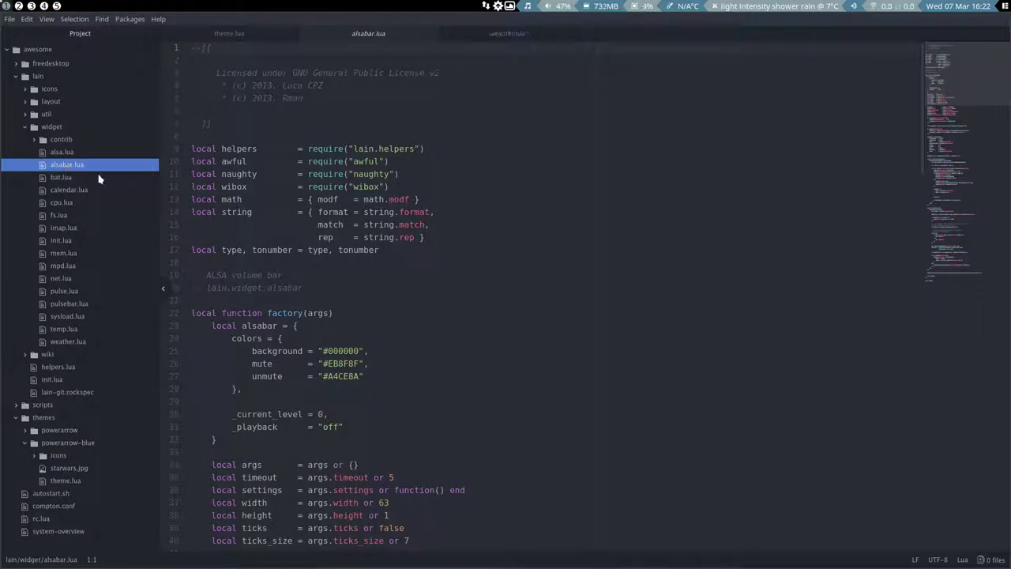
scroll(292, 218, down, 7)
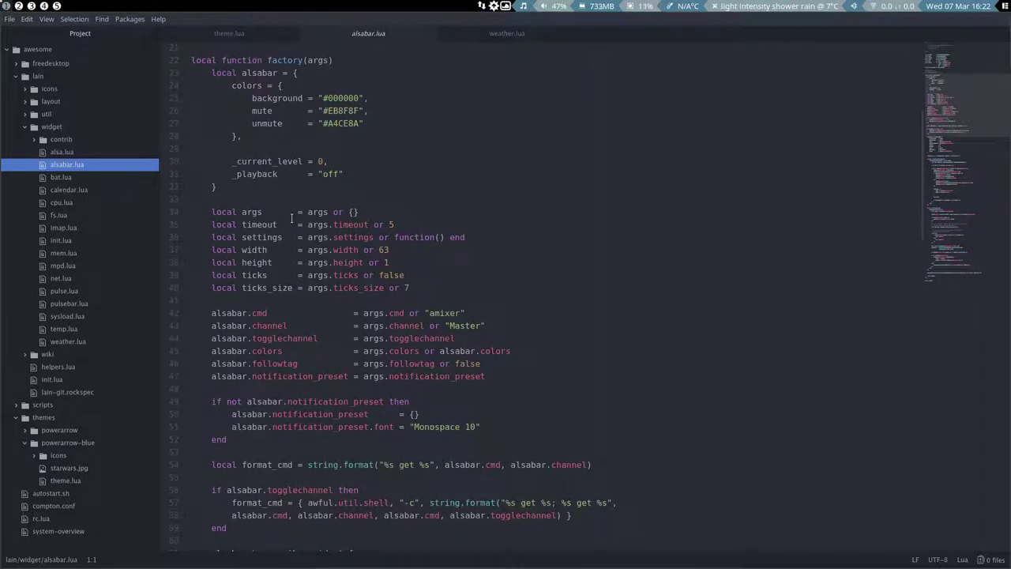
click(26, 128)
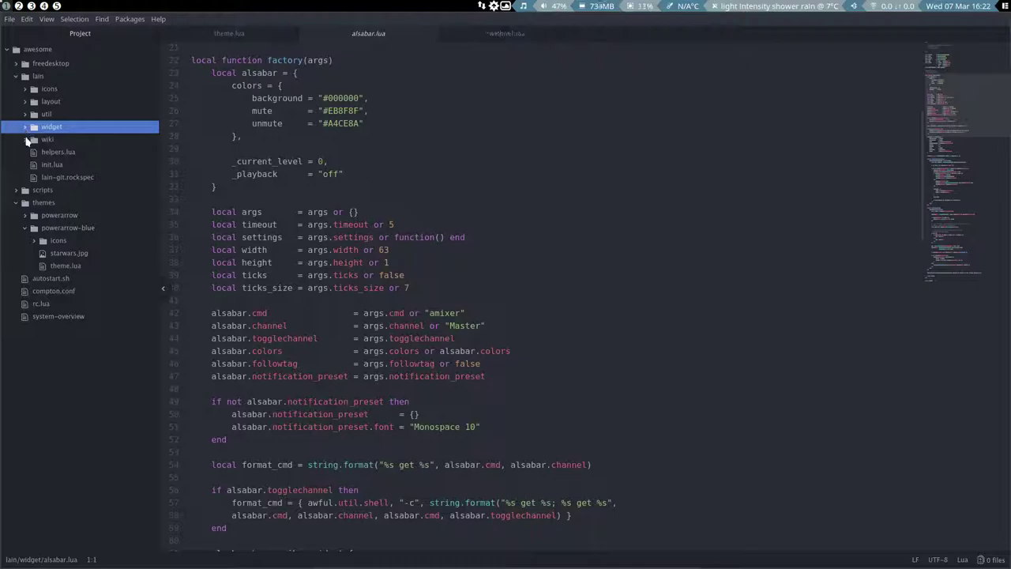
- Return to workspace 1 and open two terminals tiled beside Atom
click(18, 6)
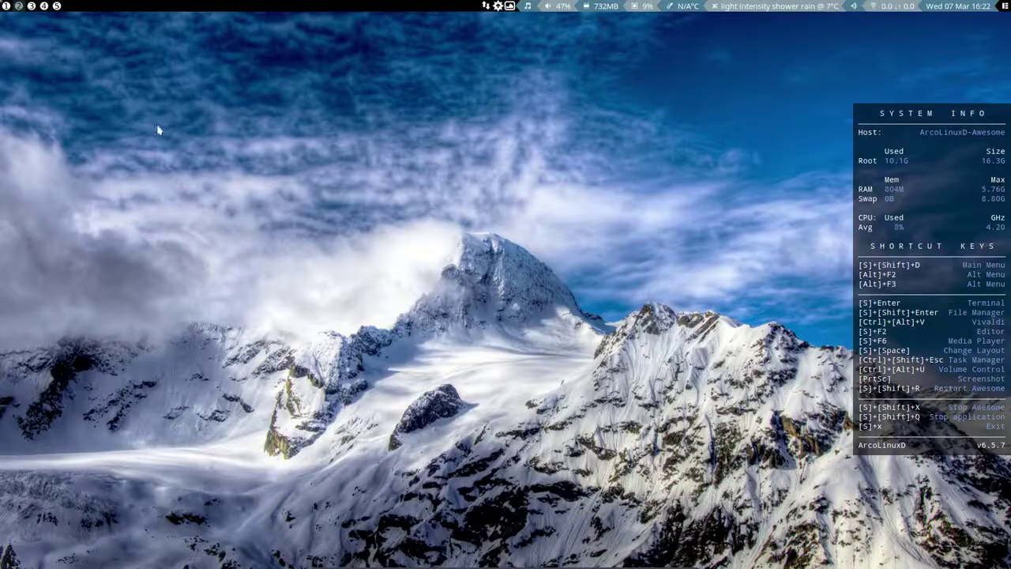
click(7, 5)
key(super+Return)
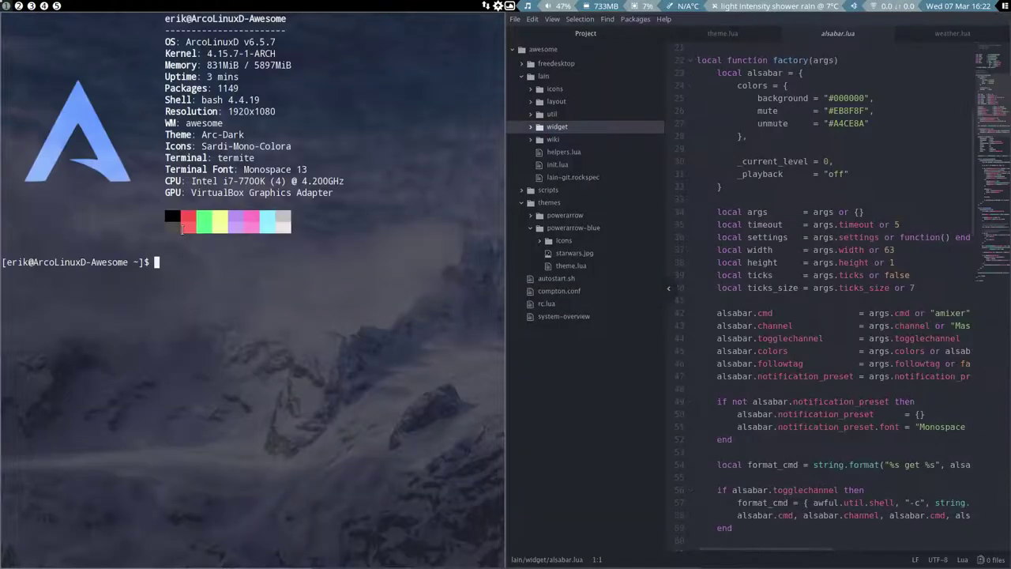
key(super+Return)
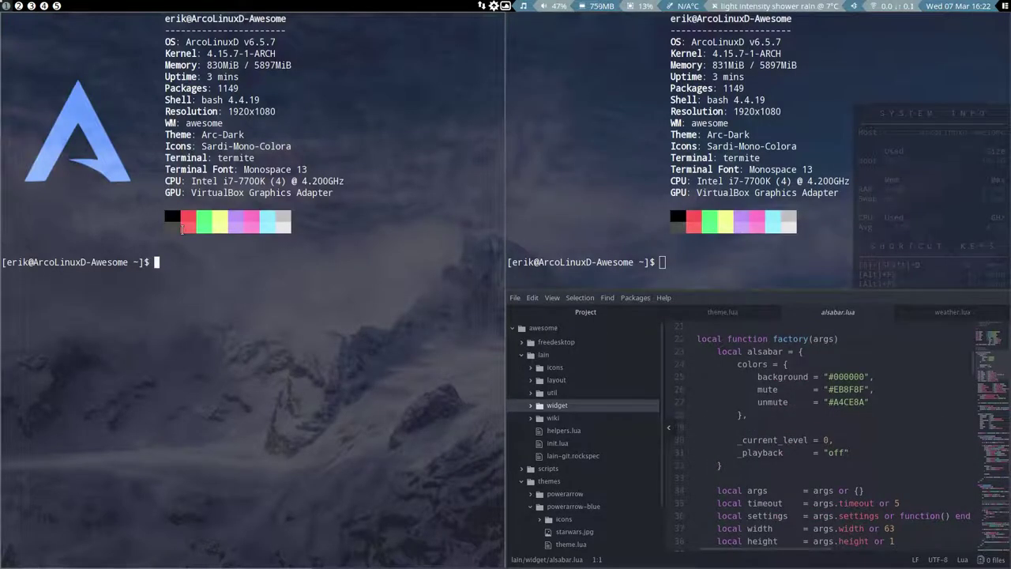
- Reload the Awesome config and run 'killall conky' to remove the system-info overlay
key(super+shift+r)
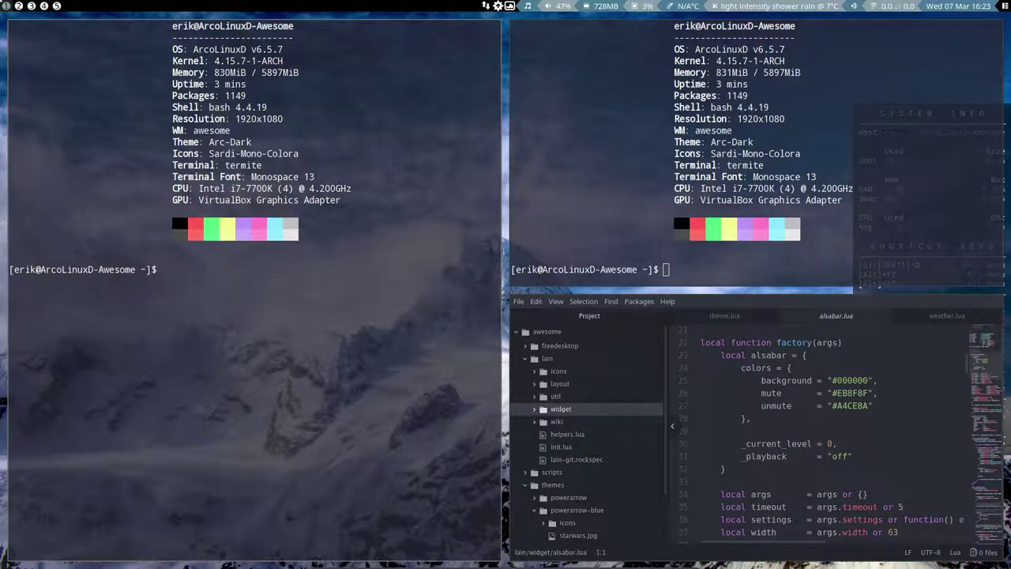
text(kill)
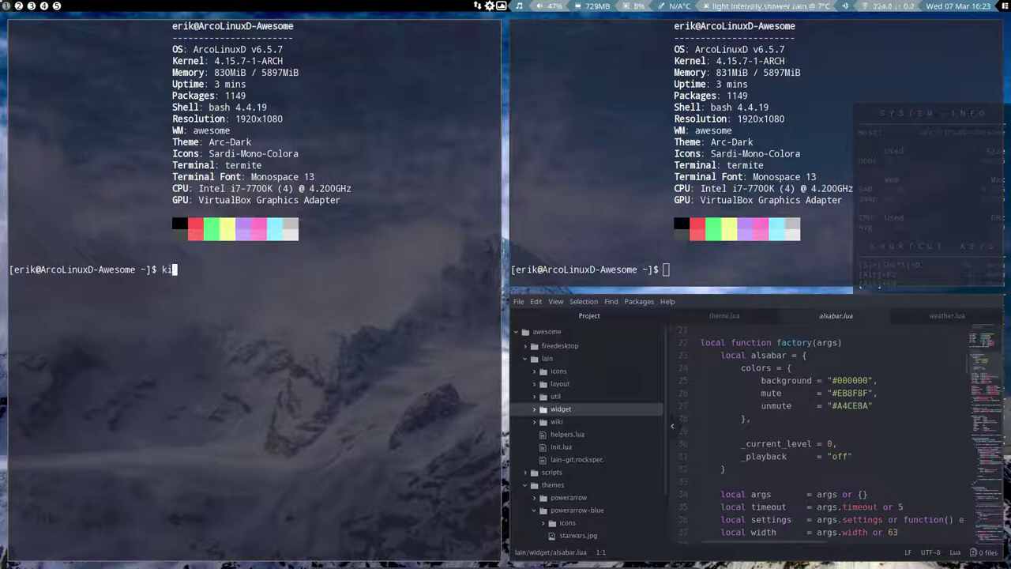
text(all conky)
key(Return)
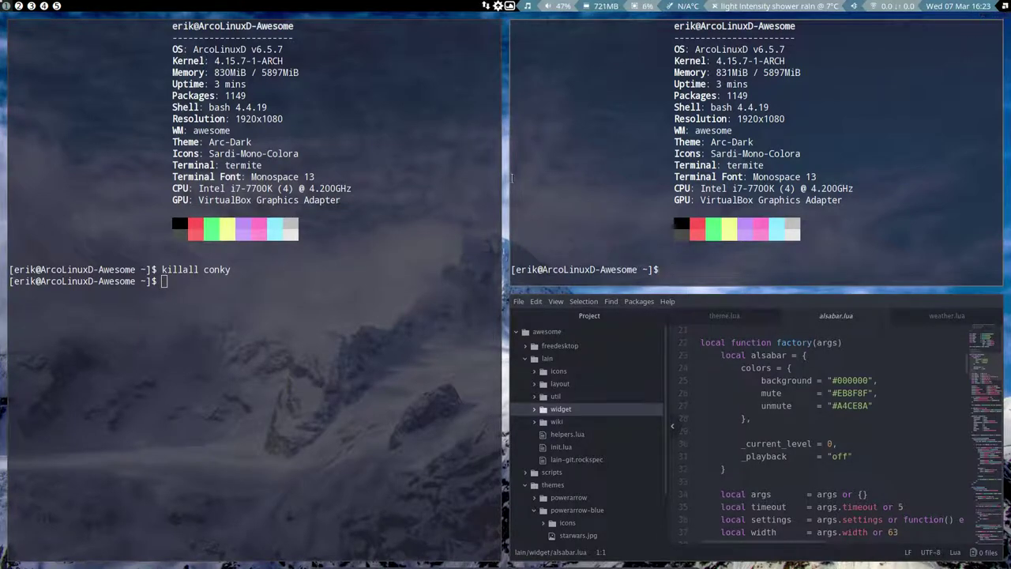
- Float and drag the left terminal and the Atom window to new positions, then raise Atom
drag(353, 210, 599, 211)
drag(807, 291, 718, 216)
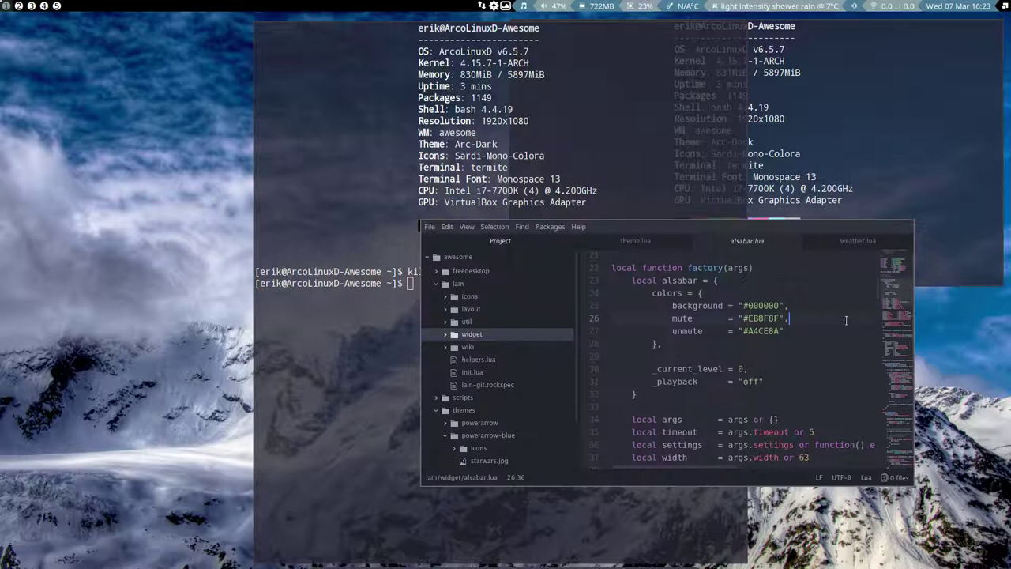
click(831, 378)
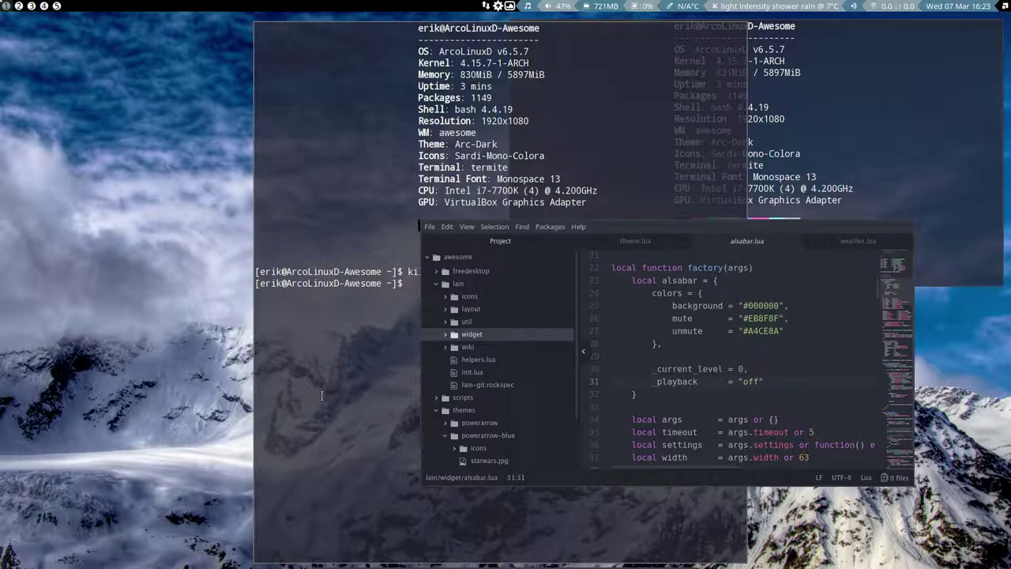
- Cycle the tile, max and magnifier layouts, ending with the killall conky terminal as left master
key(super+space)
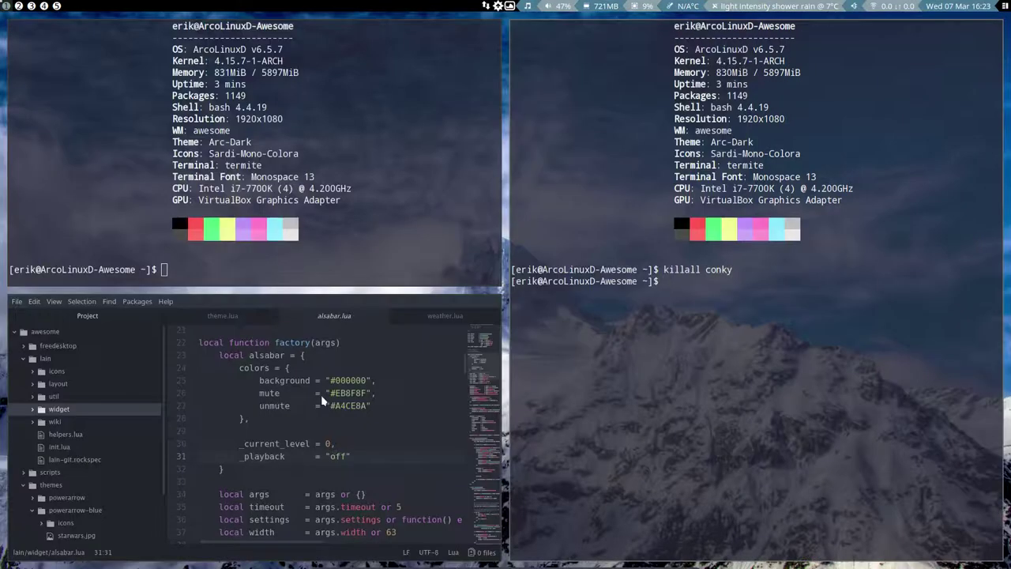
key(super+space)
key(super+space)
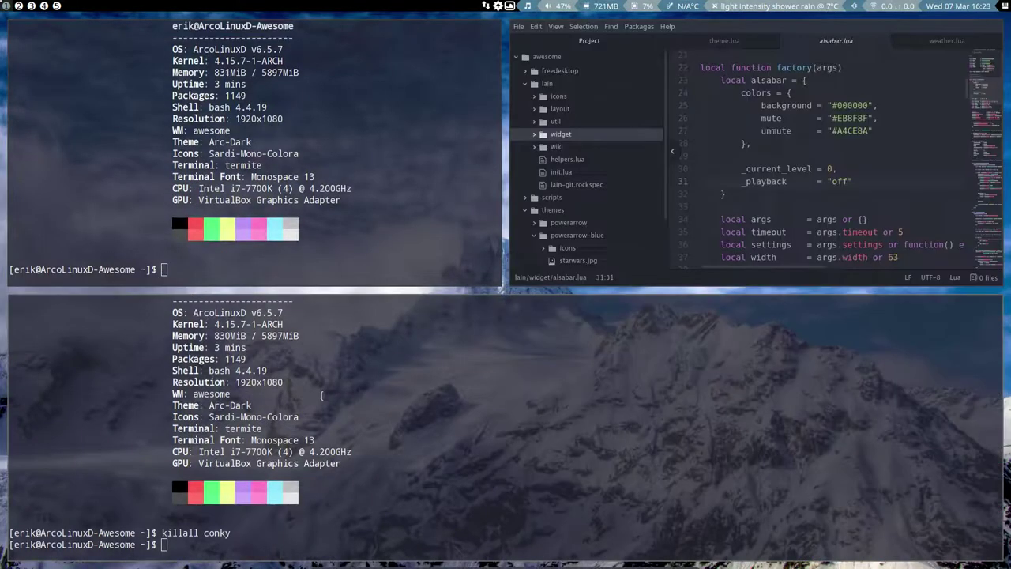
key(super+space)
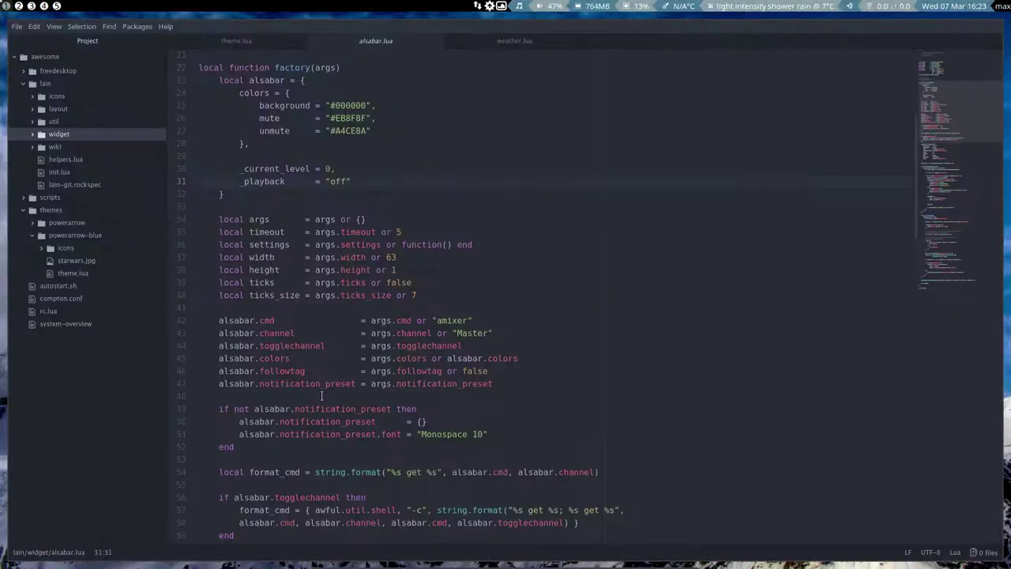
key(super+space)
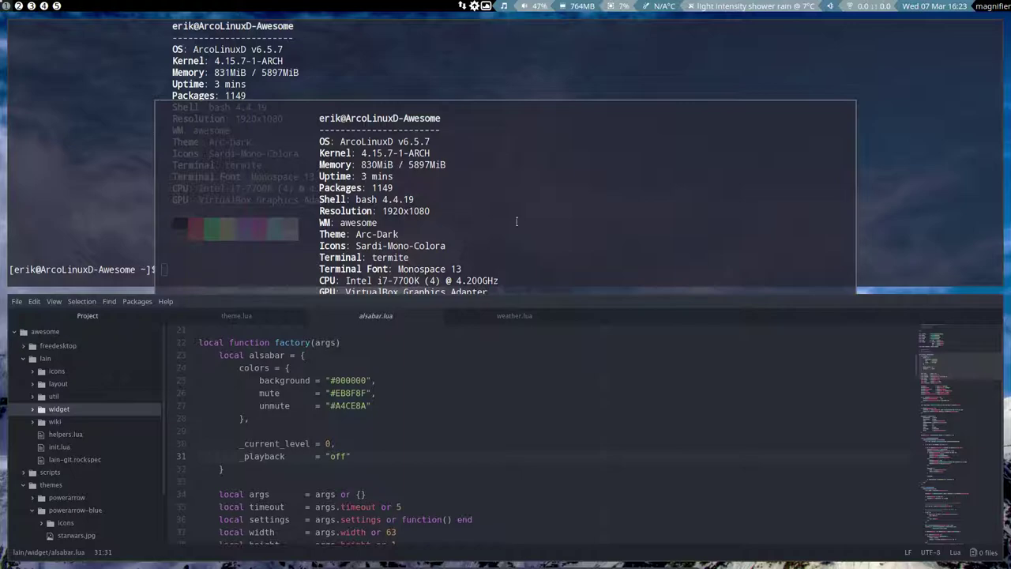
key(super+j)
key(super+space)
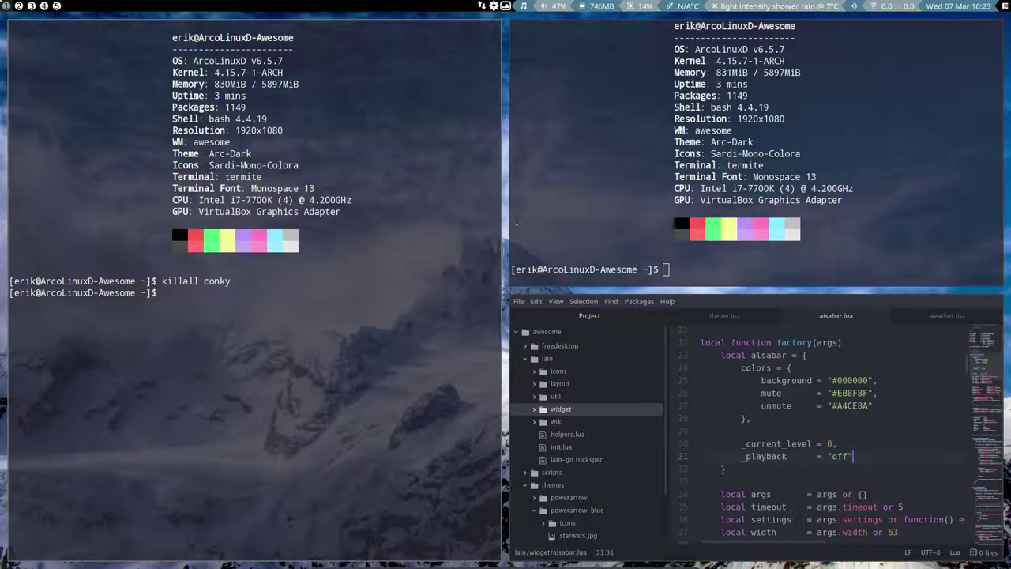
key(super+space)
key(super+space)
key(super+space)
key(super+space)
key(super+space)
key(super+space)
key(super+space)
key(super+space)
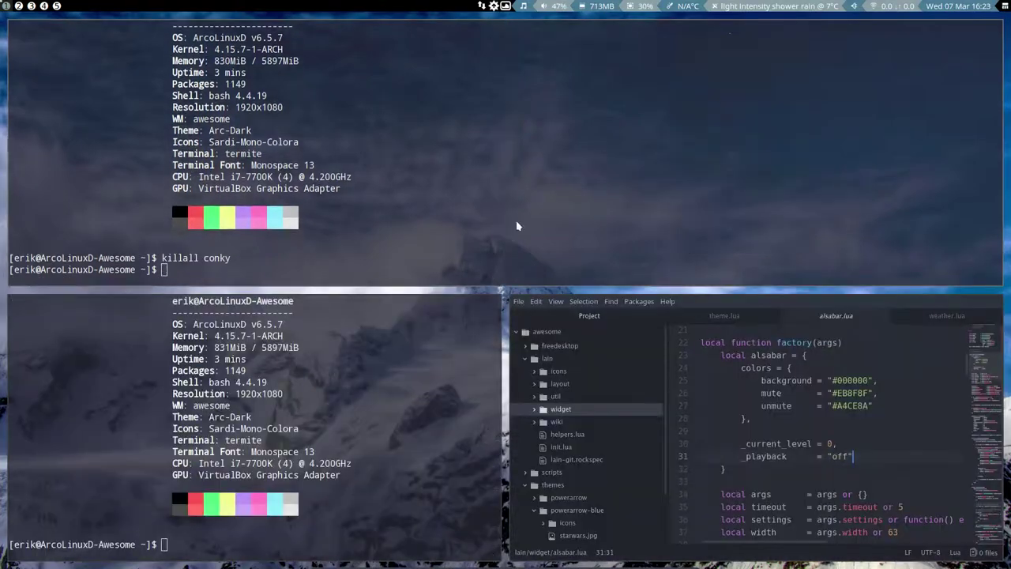
key(super+space)
key(super+space)
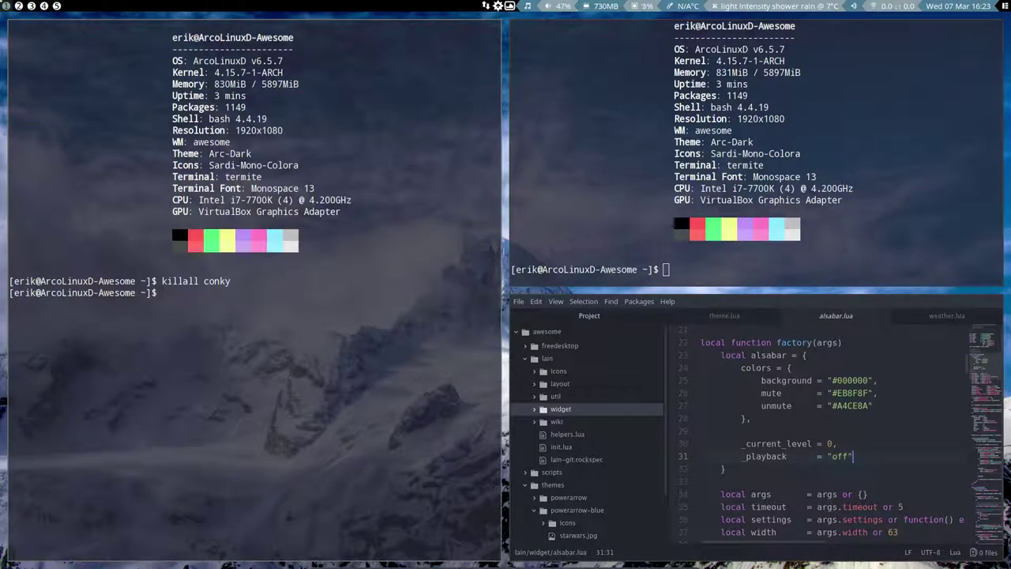
- Go to tag 2, leaving the terminals and Atom tiled on workspace 1
click(19, 5)
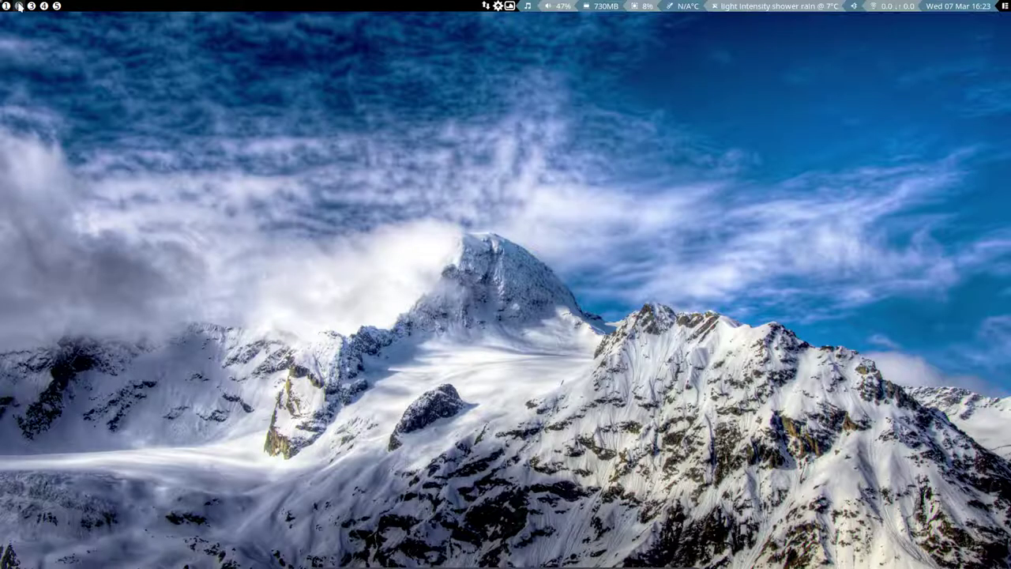